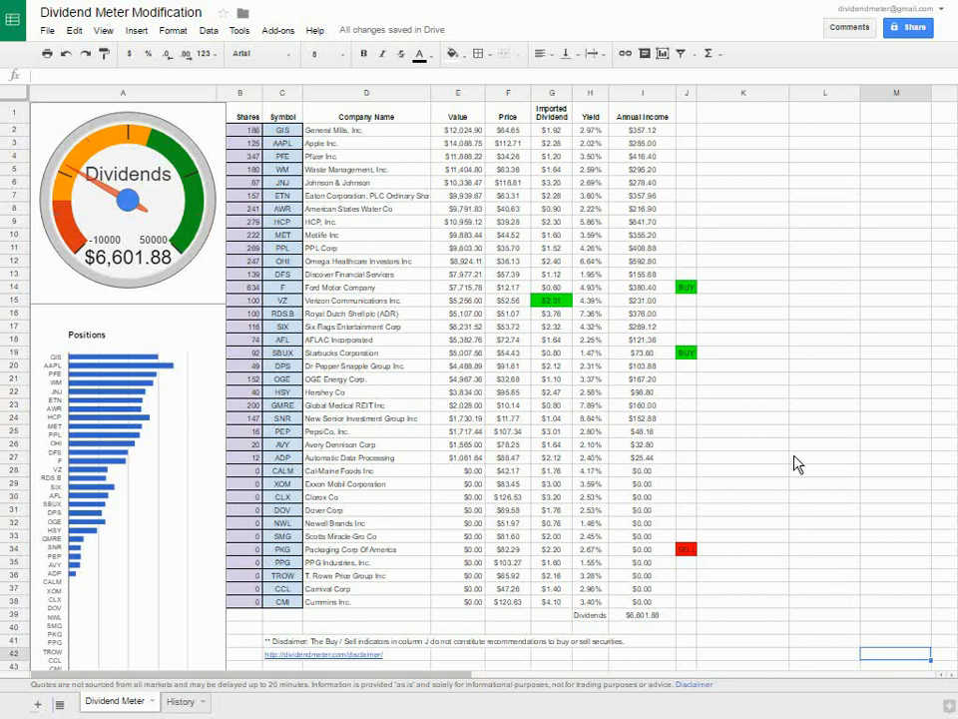
# Insert an empty column between the Imported Dividend and Yield columns
pyautogui.click(546, 93)
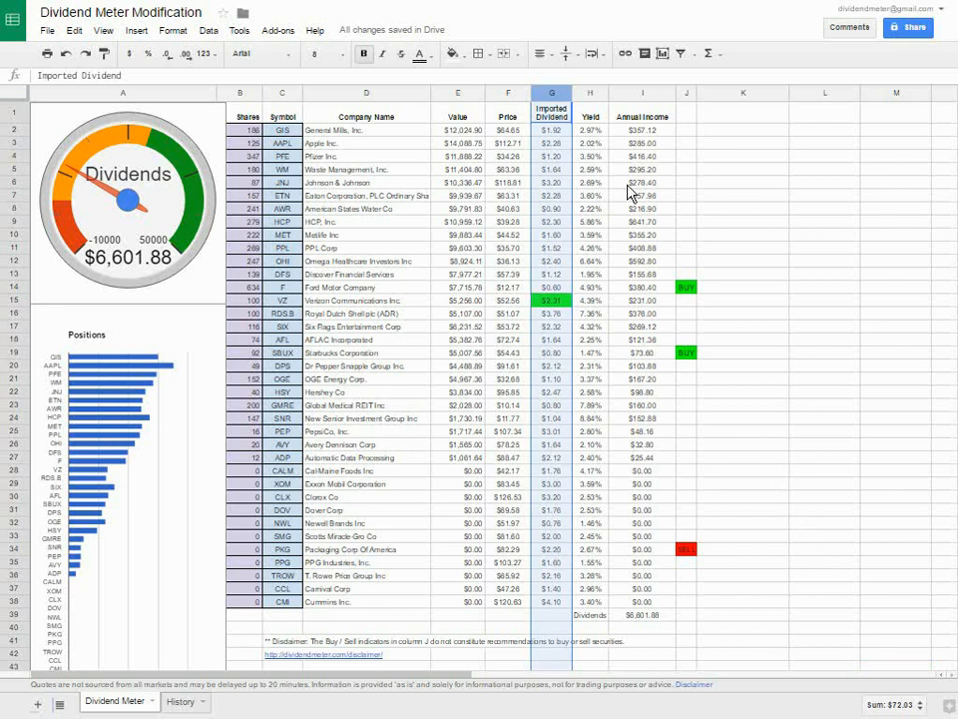
pyautogui.click(590, 92)
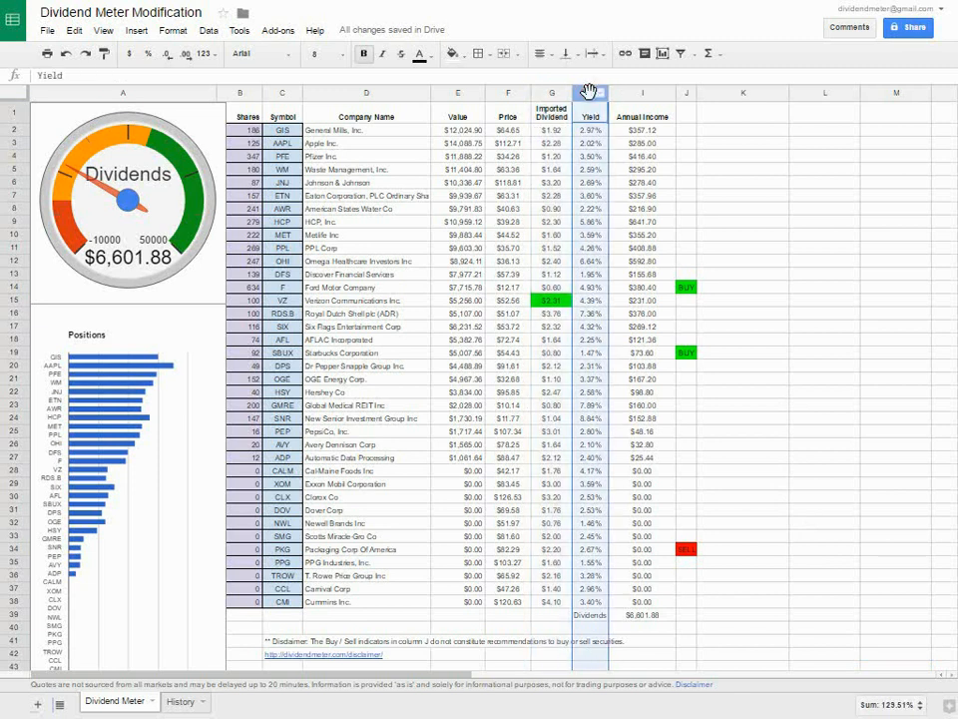
pyautogui.rightClick(589, 94)
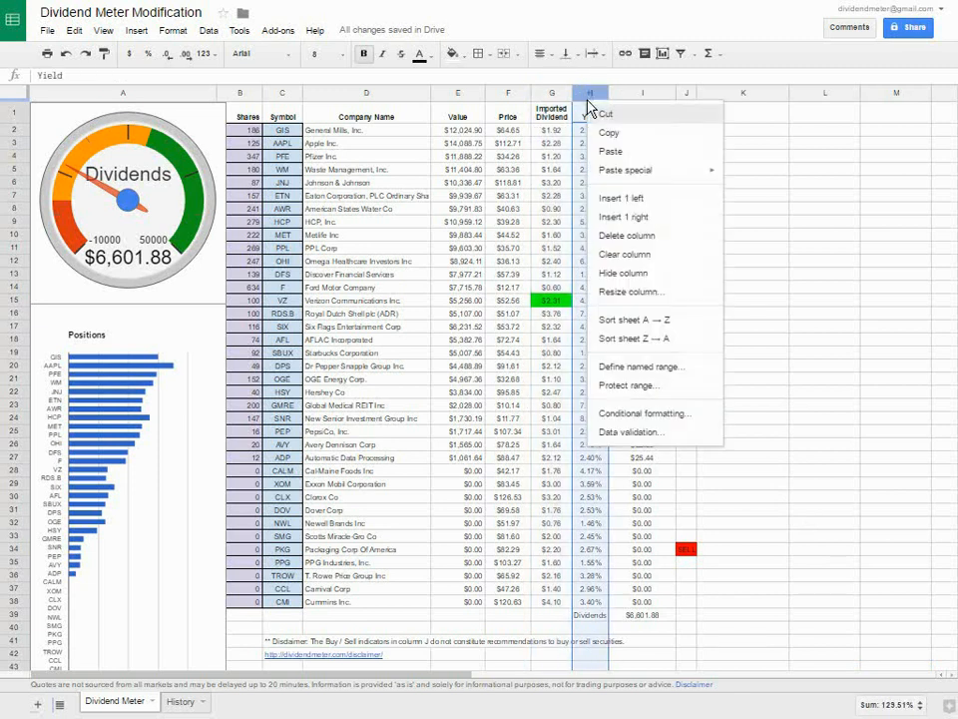
pyautogui.click(619, 205)
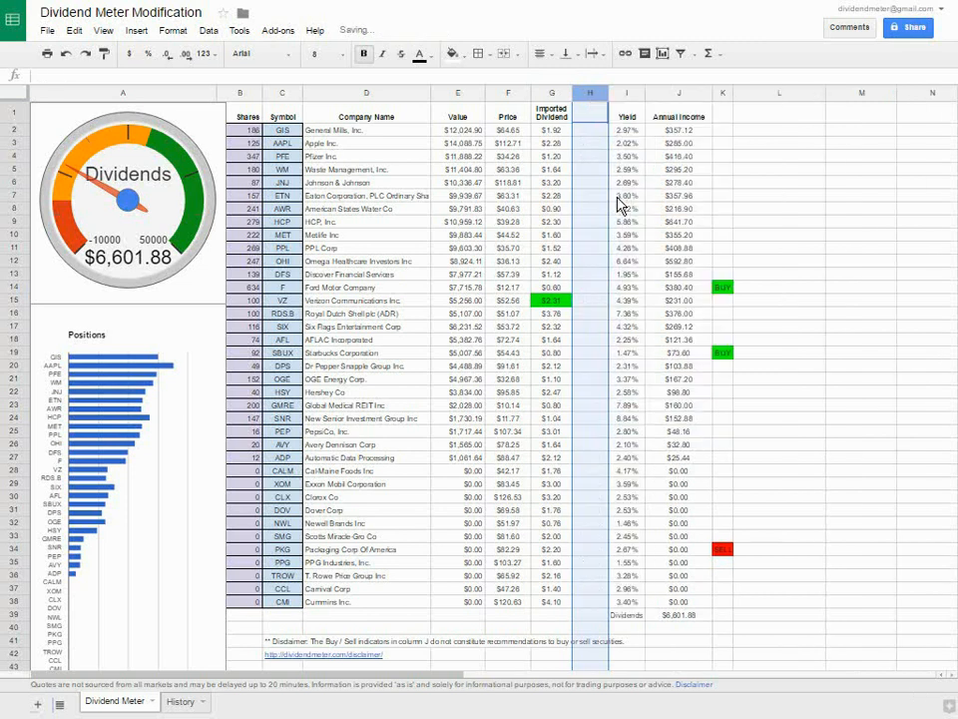
# Enter the header Current Dividend in cell H1 and set its text to wrap
pyautogui.click(586, 115)
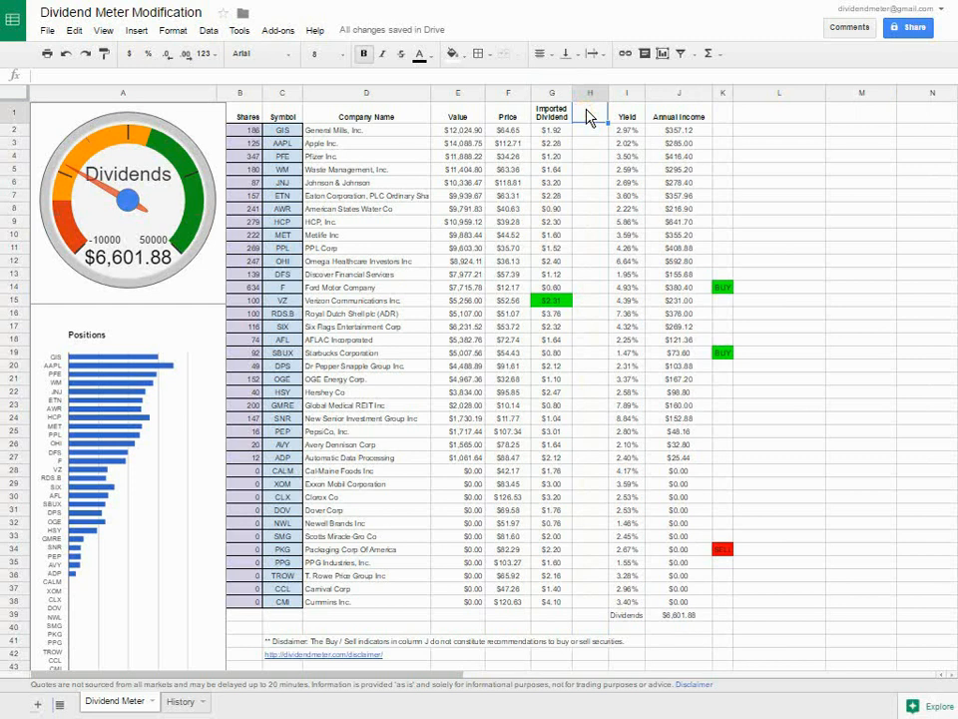
pyautogui.write('Current Di')
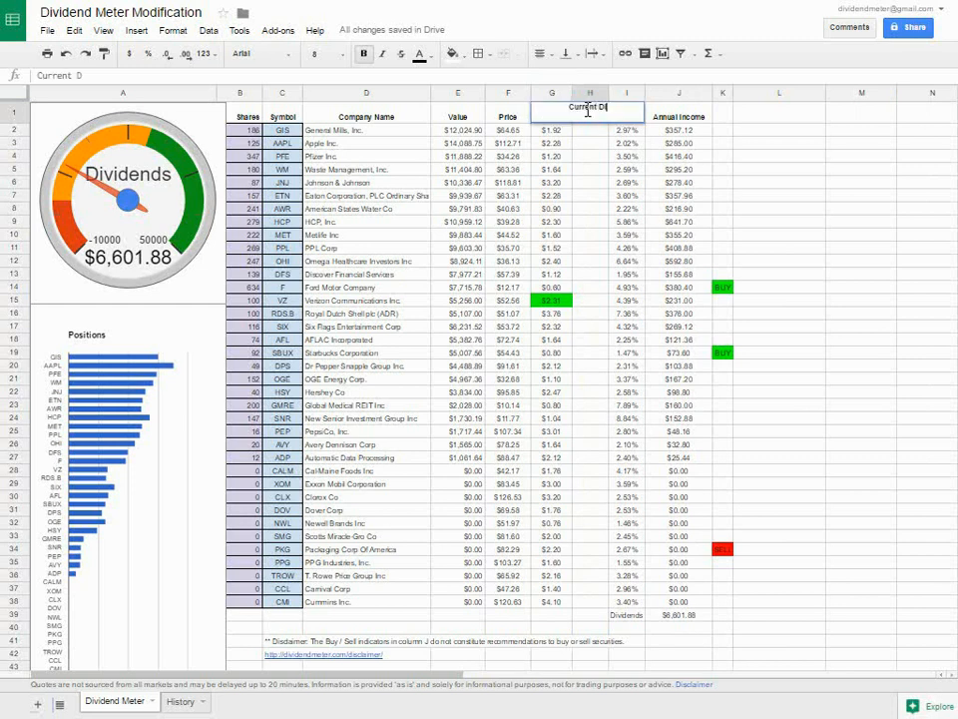
pyautogui.write('vidend')
pyautogui.click(604, 141)
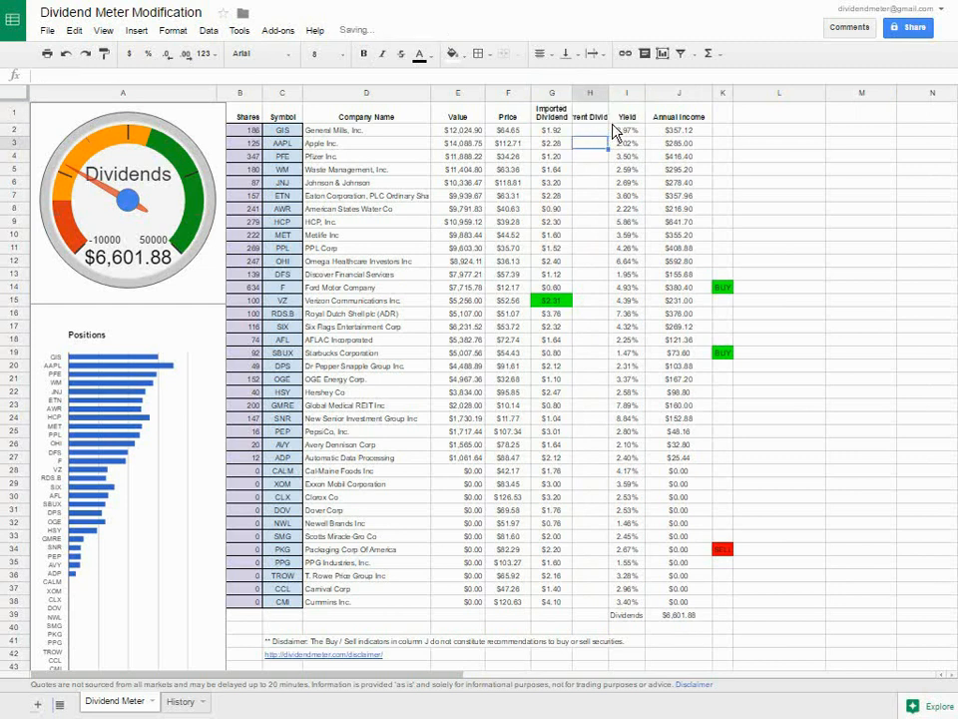
pyautogui.click(591, 115)
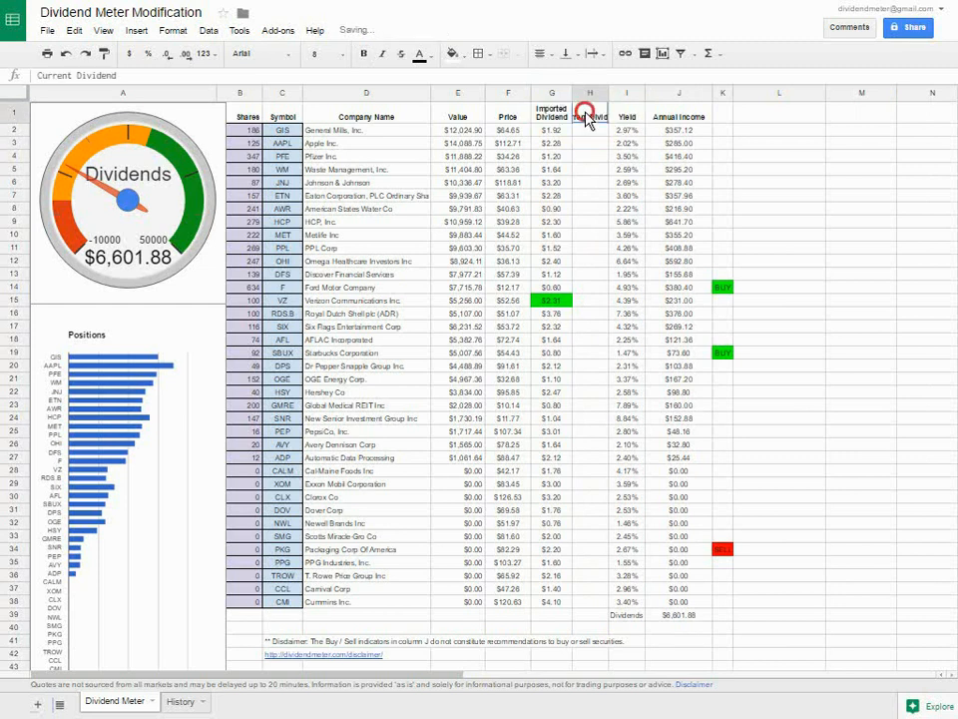
pyautogui.click(167, 32)
pyautogui.moveTo(213, 243)
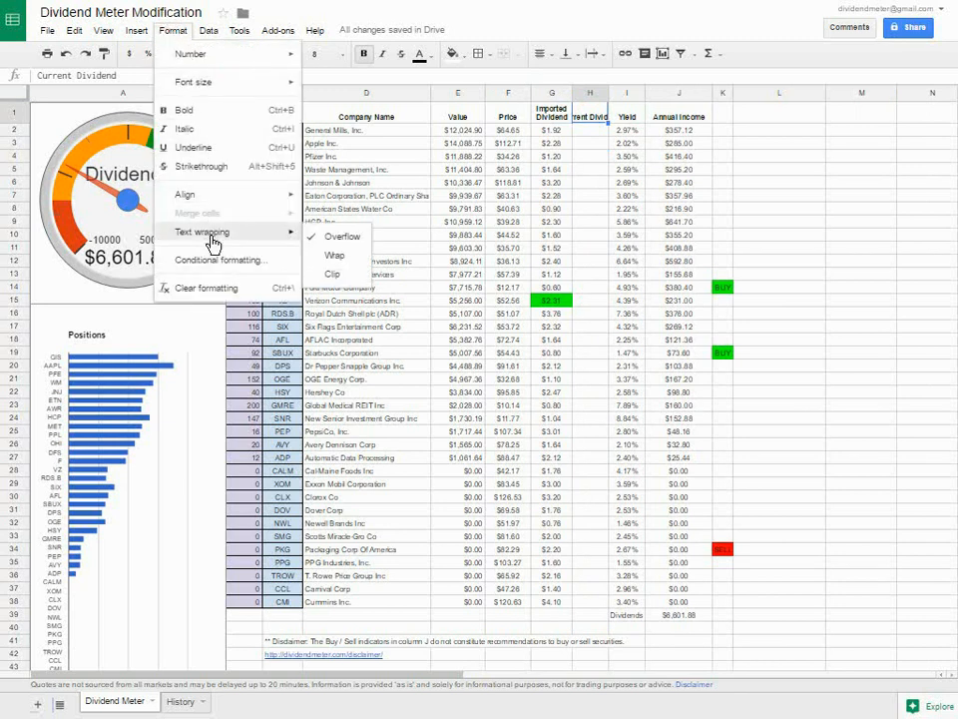
pyautogui.click(327, 254)
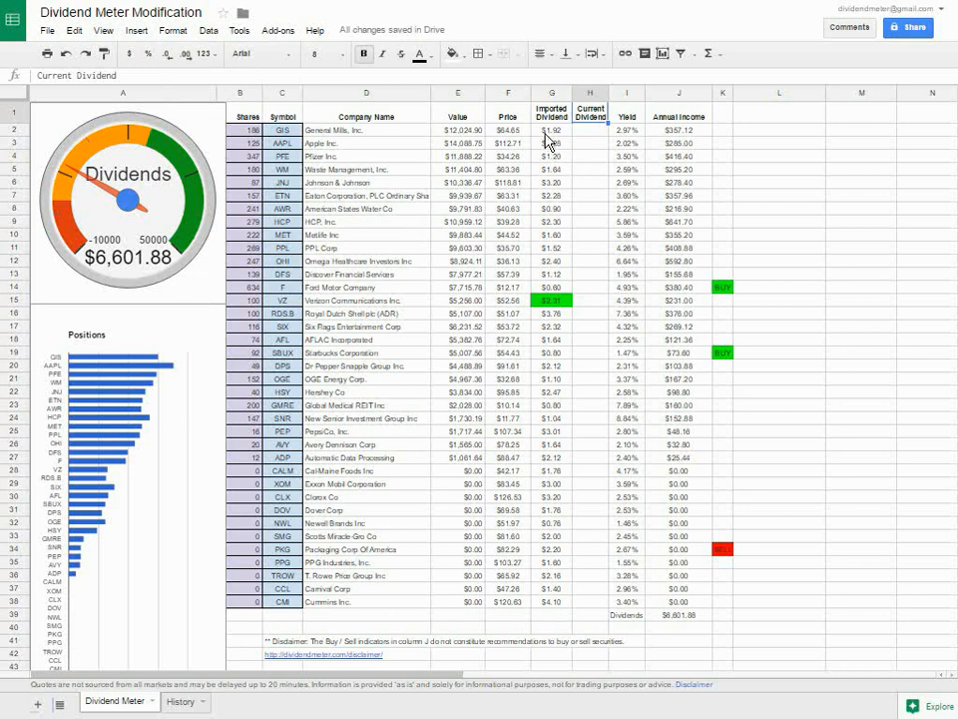
# Copy the imported dividends in G2:G38 and paste only their values into H2:H38
pyautogui.moveTo(549, 131); pyautogui.dragTo(552, 601)
pyautogui.rightClick(558, 443)
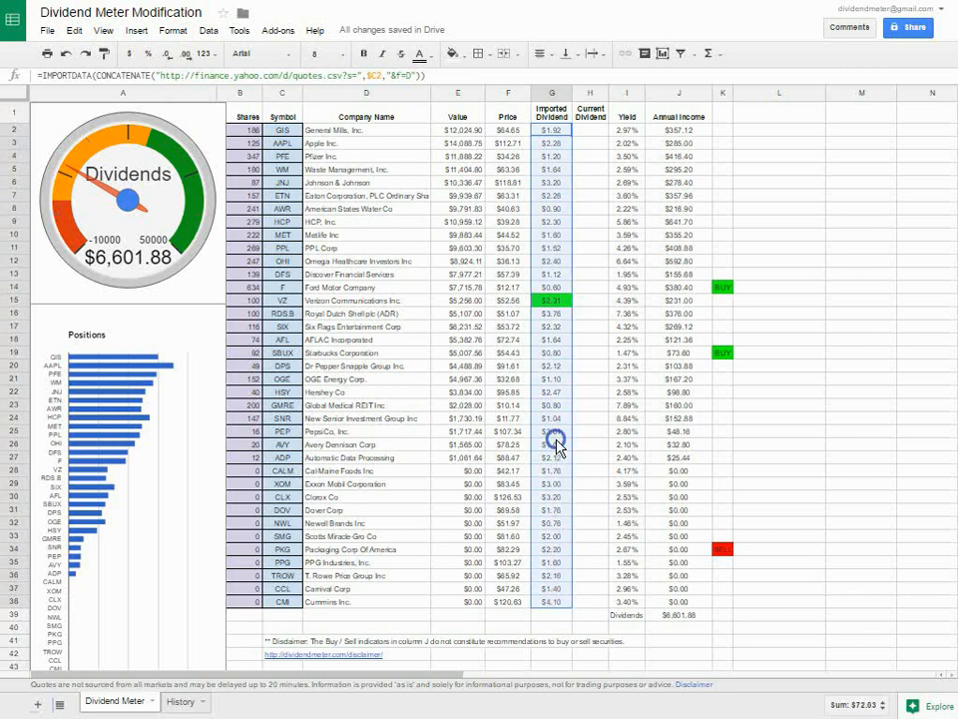
pyautogui.click(579, 475)
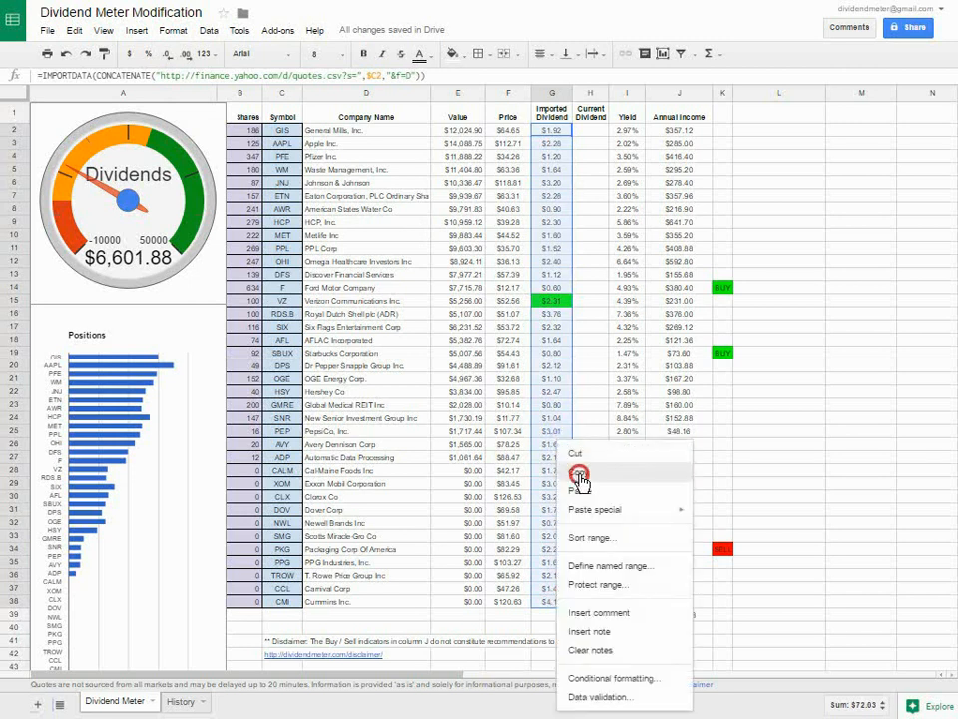
pyautogui.click(591, 132)
pyautogui.moveTo(592, 139); pyautogui.dragTo(591, 602)
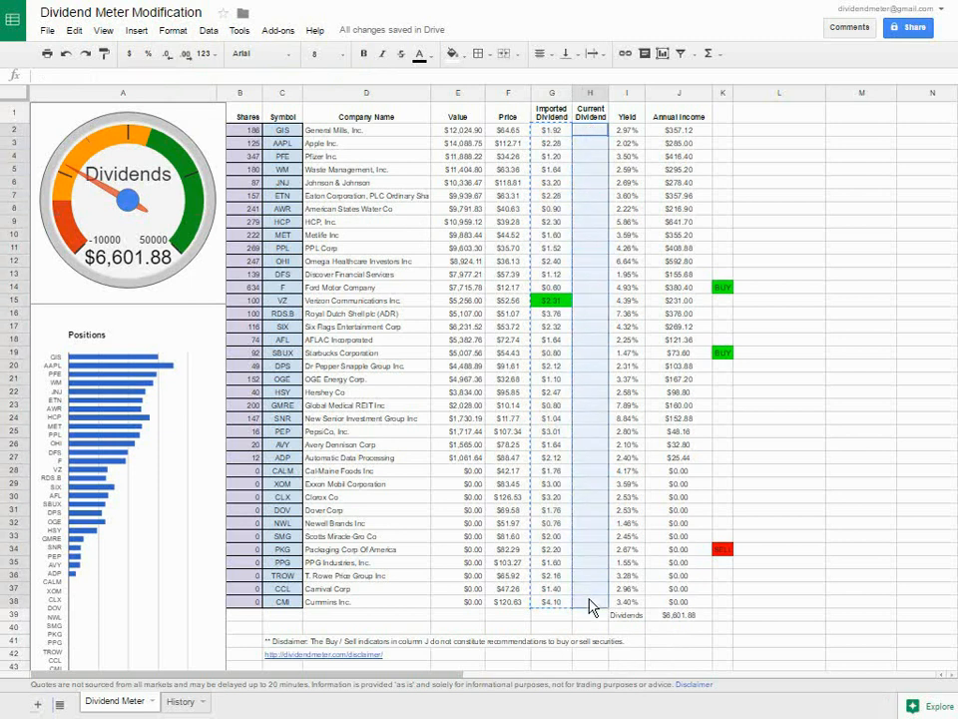
pyautogui.rightClick(589, 182)
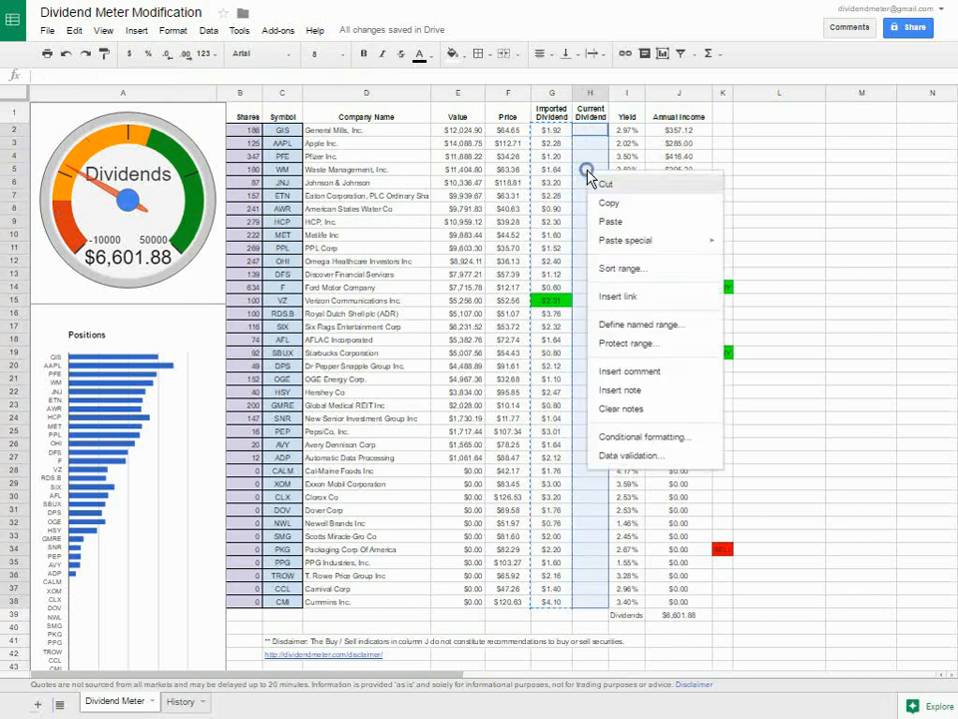
pyautogui.moveTo(621, 242)
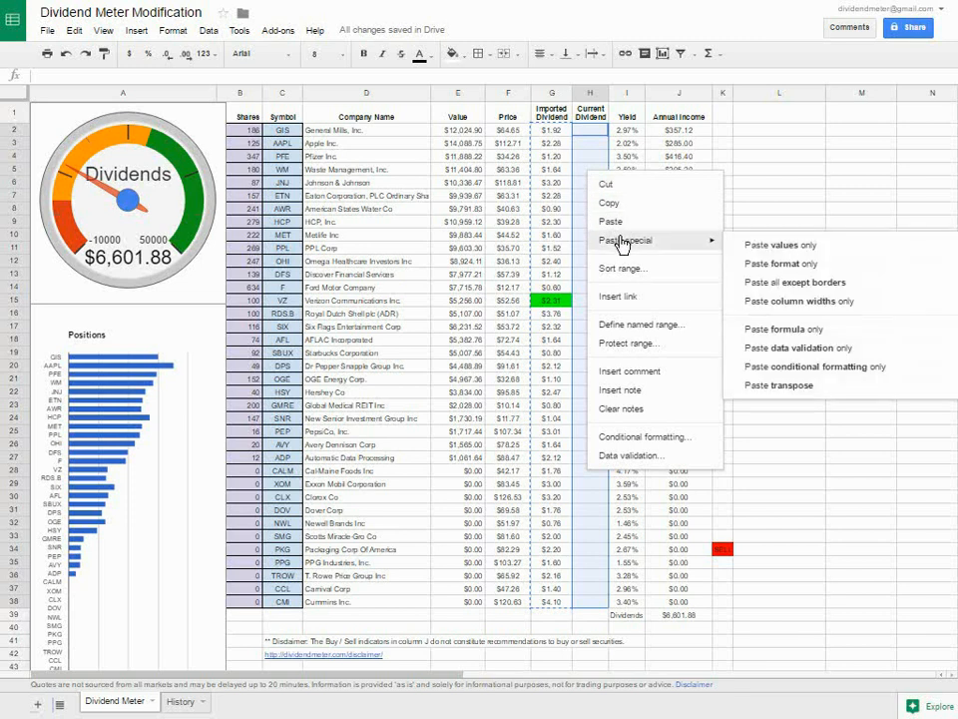
pyautogui.click(746, 248)
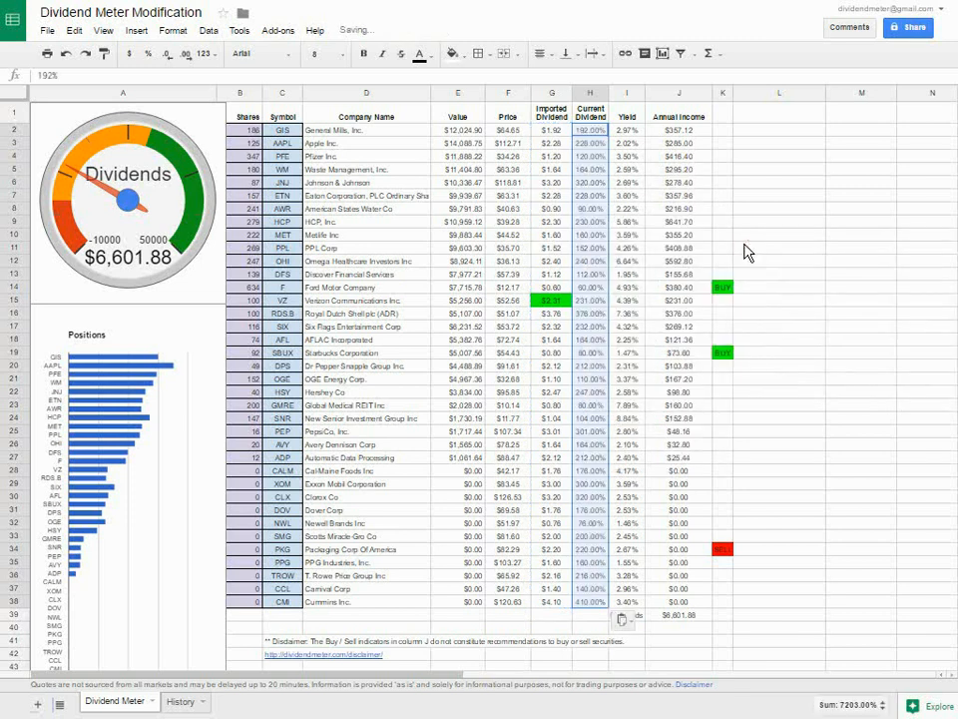
# Format the Current Dividend column as currency
pyautogui.click(587, 94)
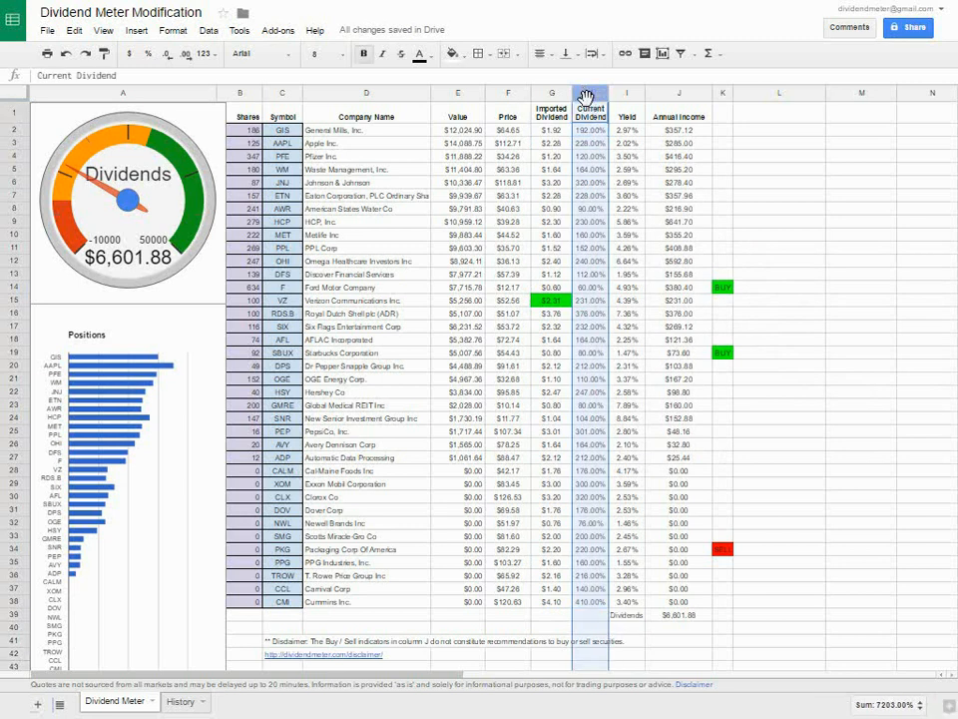
pyautogui.click(172, 31)
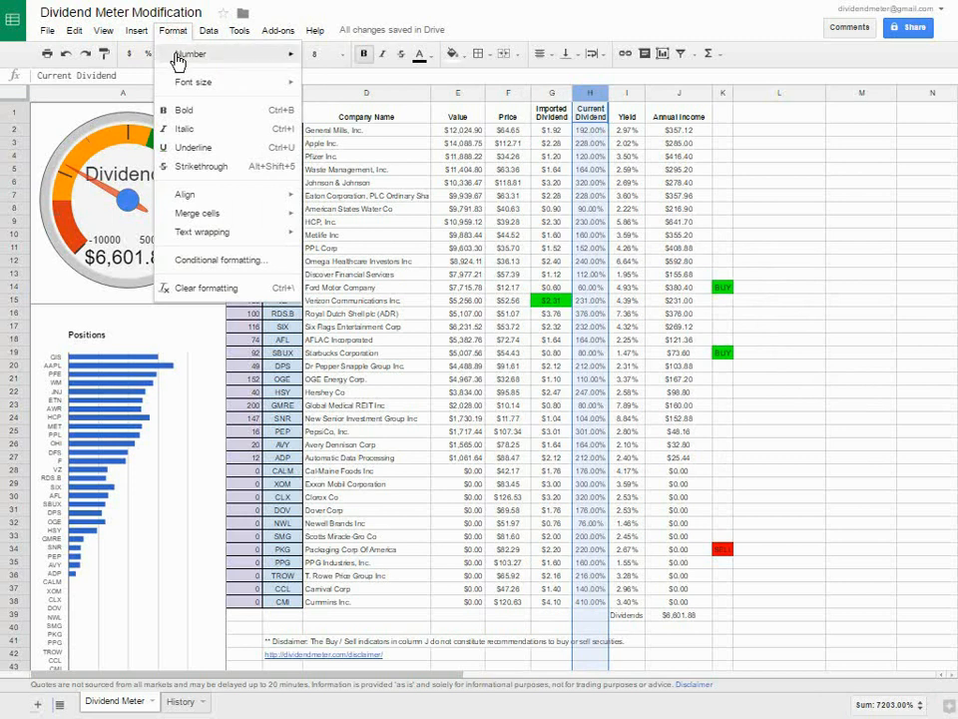
pyautogui.moveTo(177, 56)
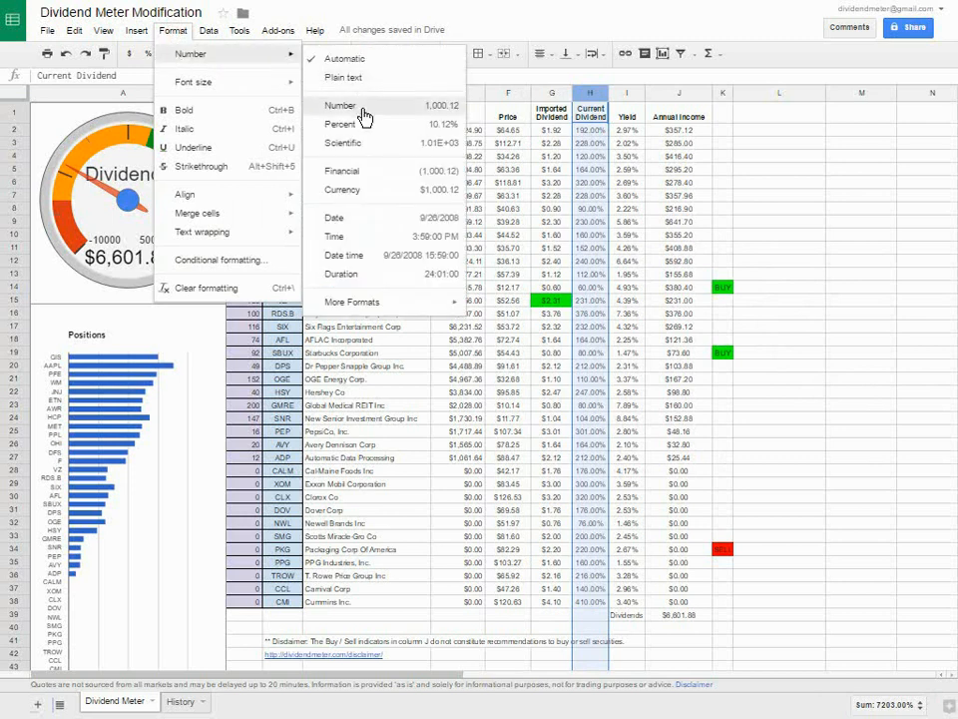
pyautogui.click(337, 192)
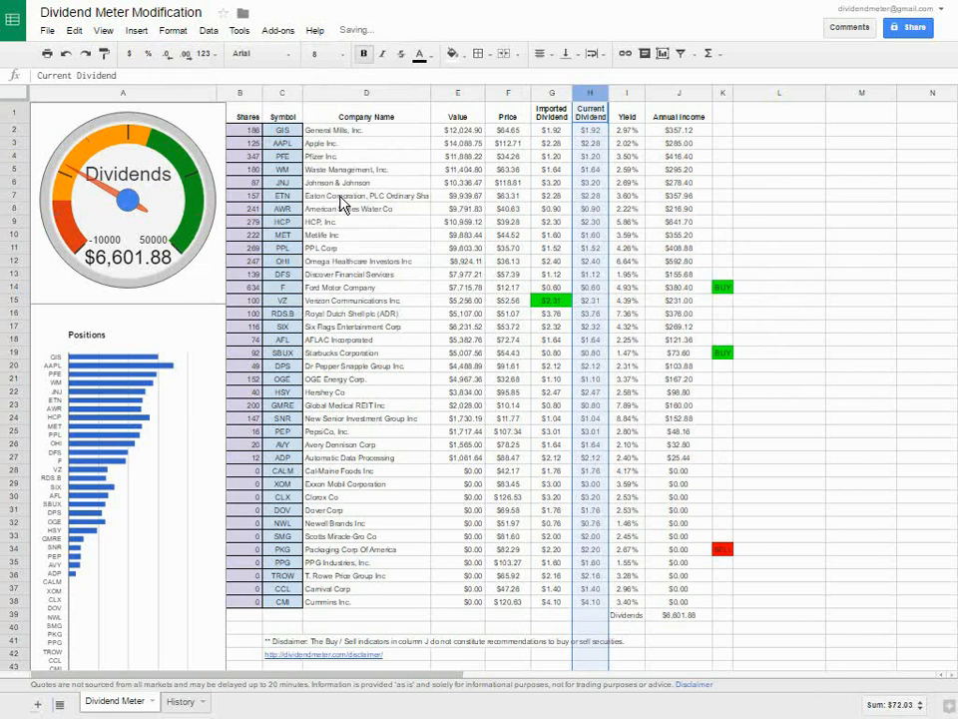
# Change the Yield formula in I2 to =($H2/$F2) and fill it down through I38
pyautogui.click(628, 131)
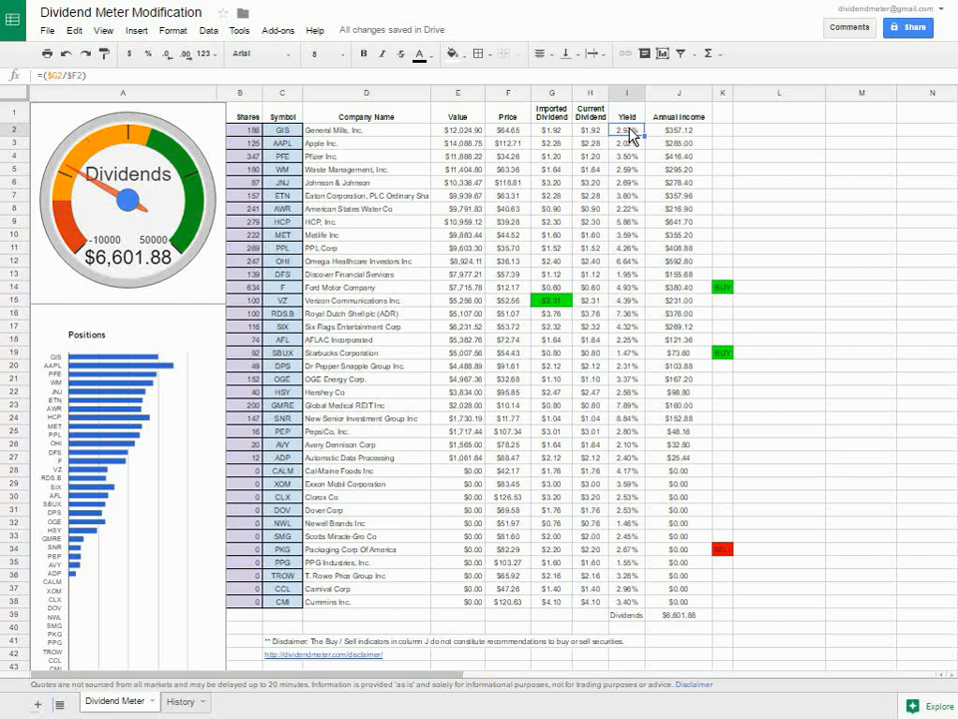
pyautogui.click(58, 73)
pyautogui.press('BackSpace')
pyautogui.write('H')
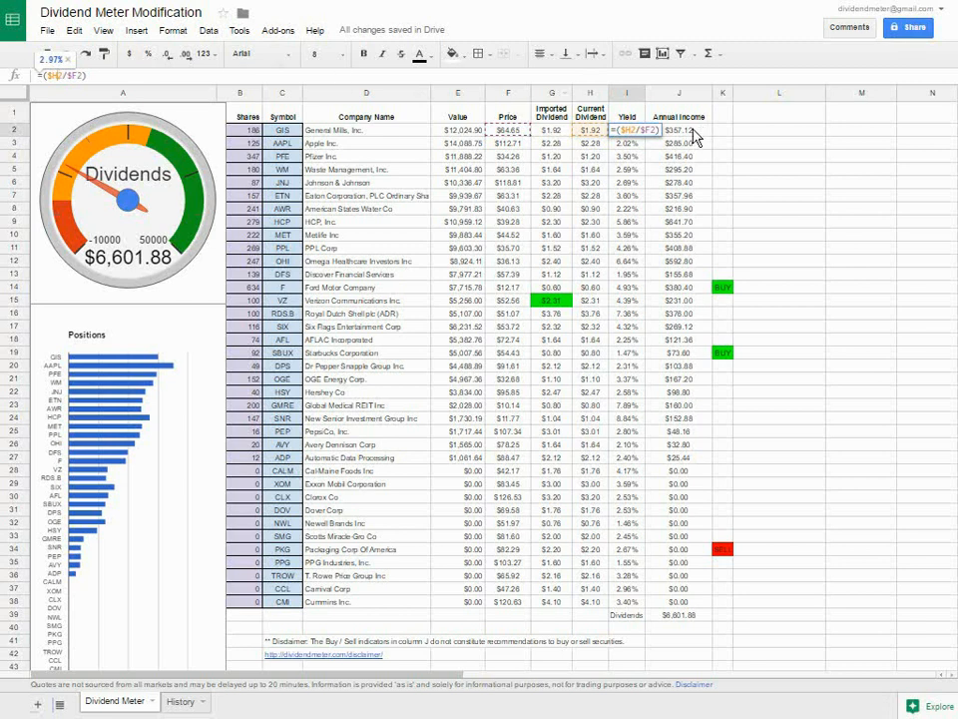
pyautogui.click(630, 146)
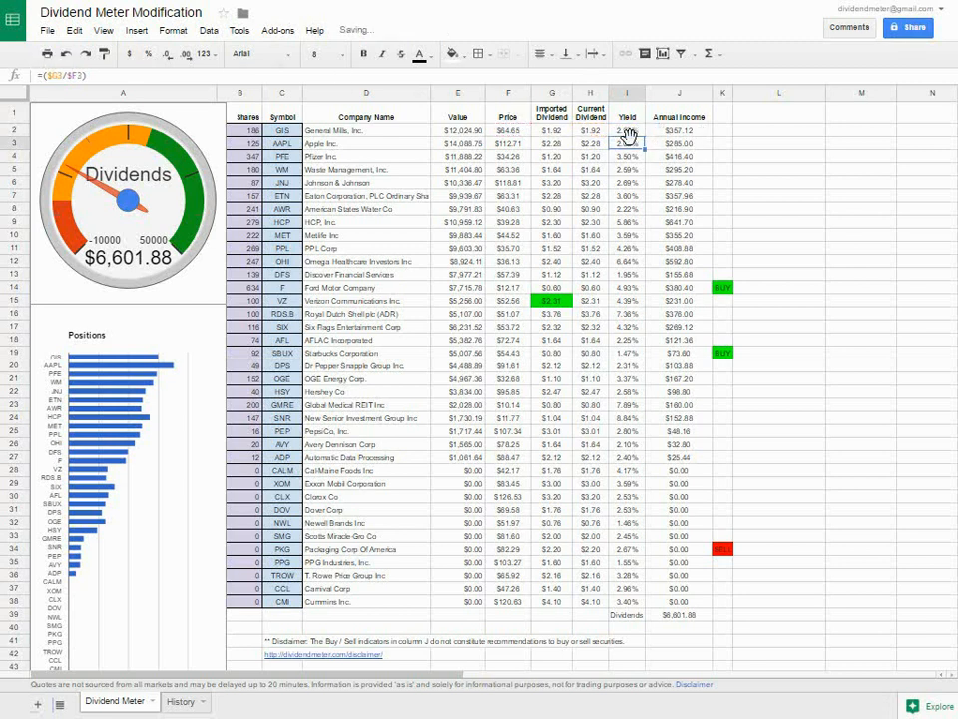
pyautogui.click(623, 131)
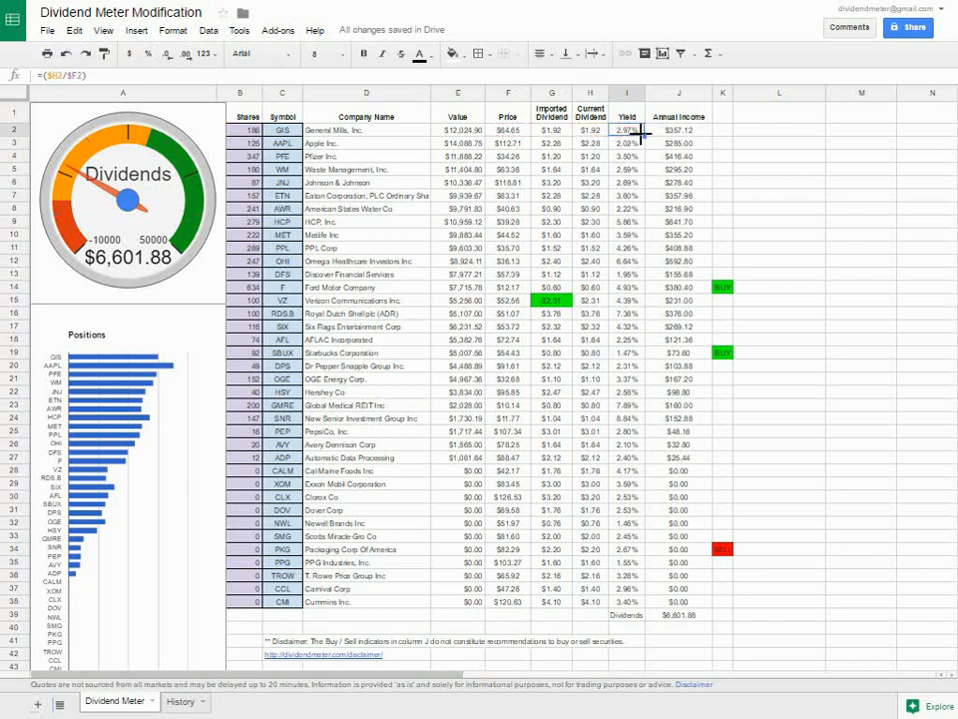
pyautogui.moveTo(643, 137); pyautogui.dragTo(635, 605)
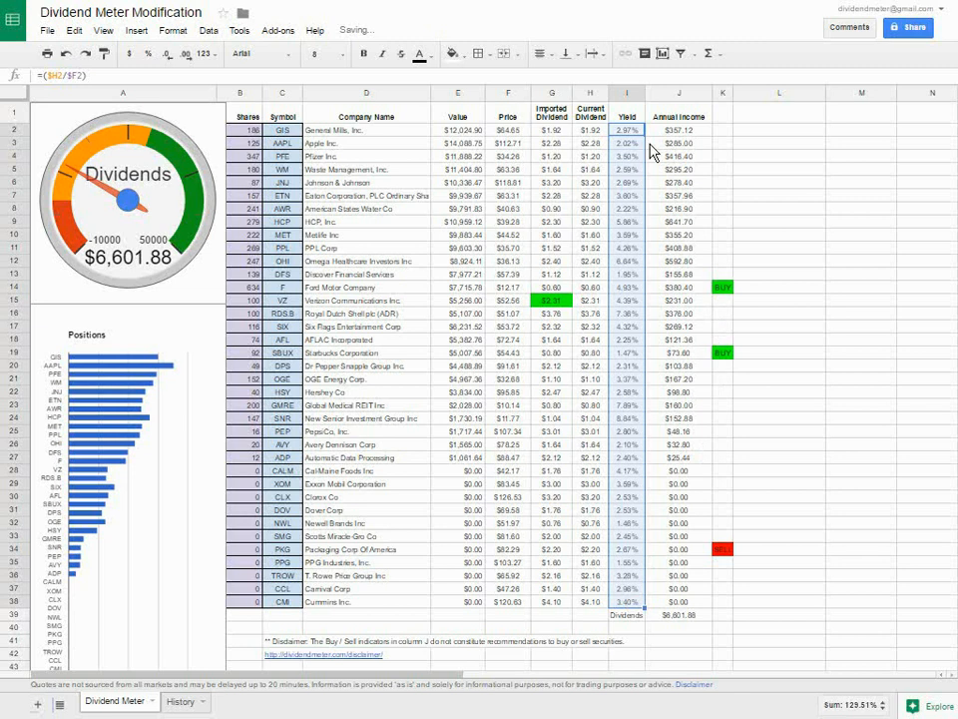
# Change the Annual Income formula in J2 to =($H2*$B2) and fill it down through J38
pyautogui.click(689, 133)
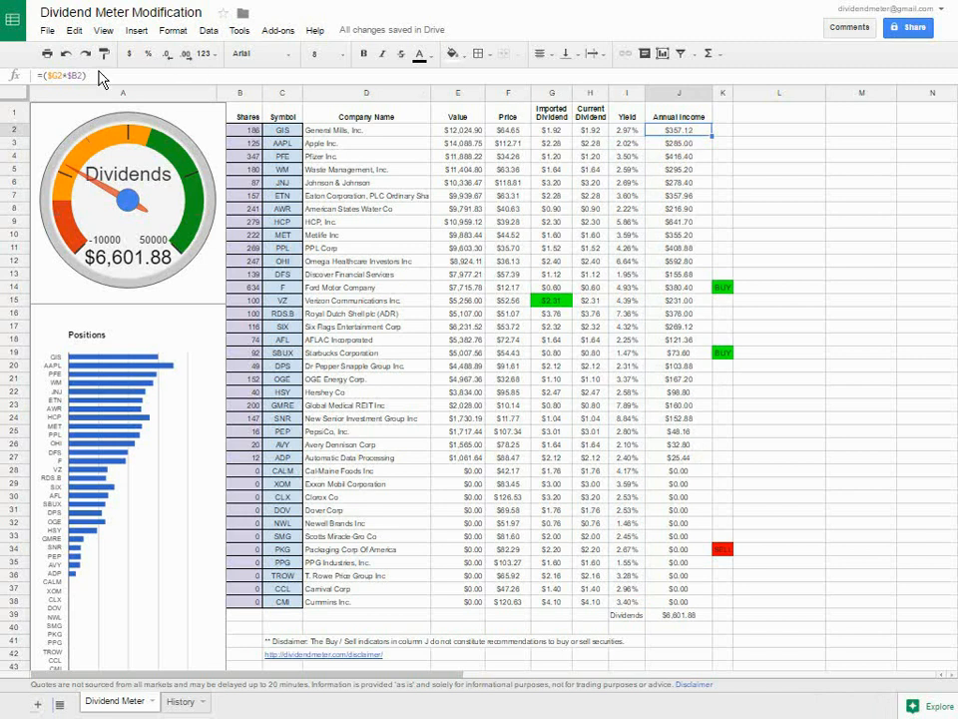
pyautogui.click(52, 75)
pyautogui.press('BackSpace')
pyautogui.write('H')
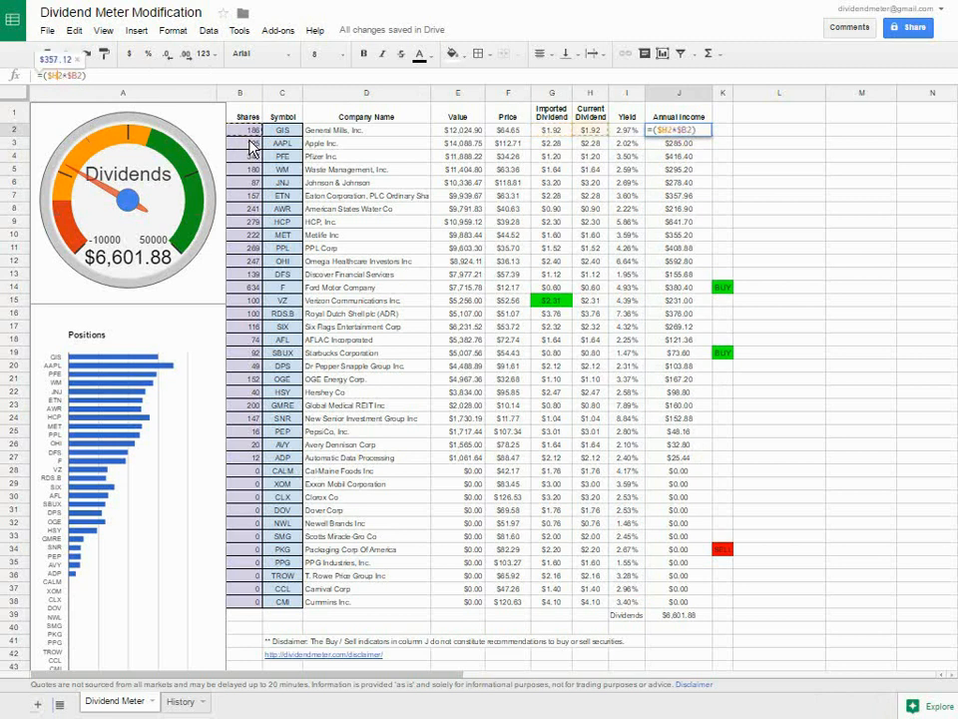
pyautogui.press('Return')
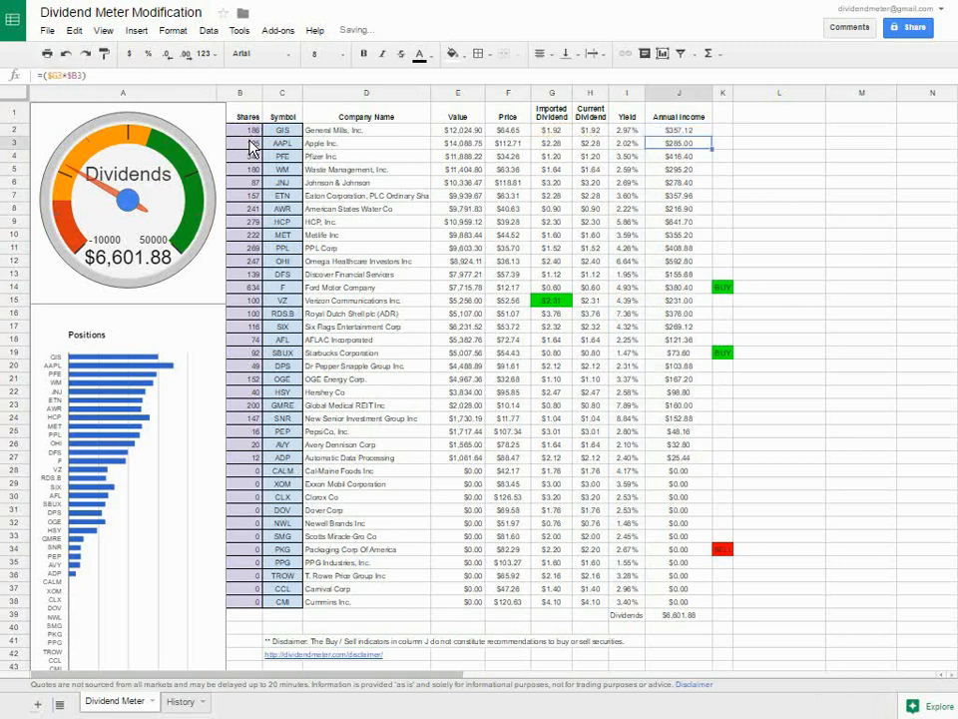
pyautogui.click(686, 132)
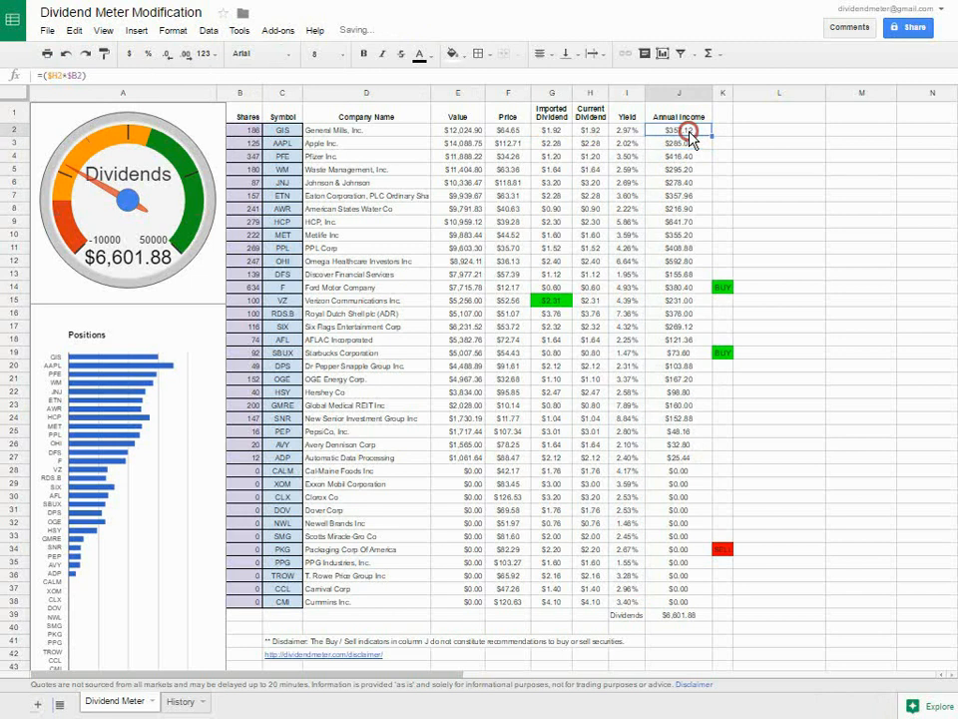
pyautogui.moveTo(712, 133); pyautogui.dragTo(705, 605)
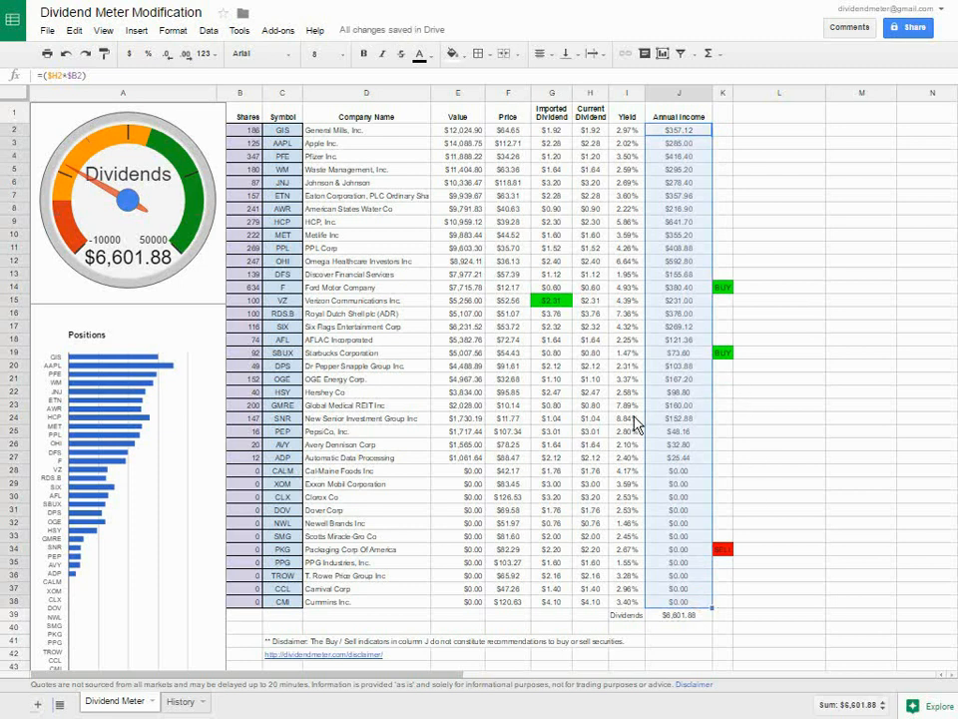
pyautogui.click(761, 130)
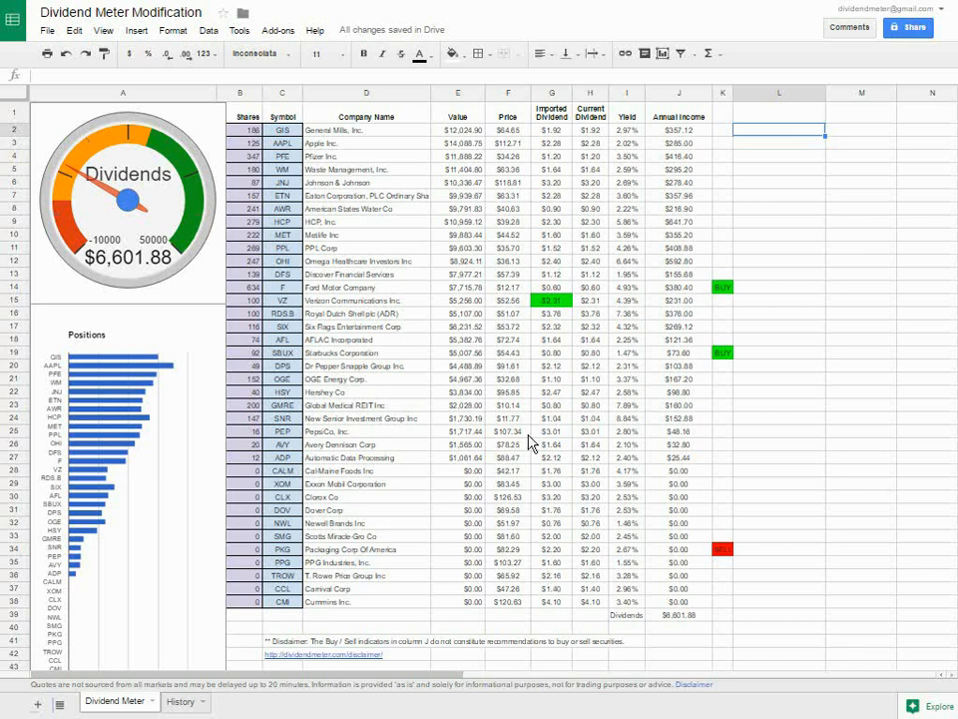
# Set the current dividend for Verizon (VZ) in H15 to 2.26
pyautogui.click(598, 306)
pyautogui.write('2.26')
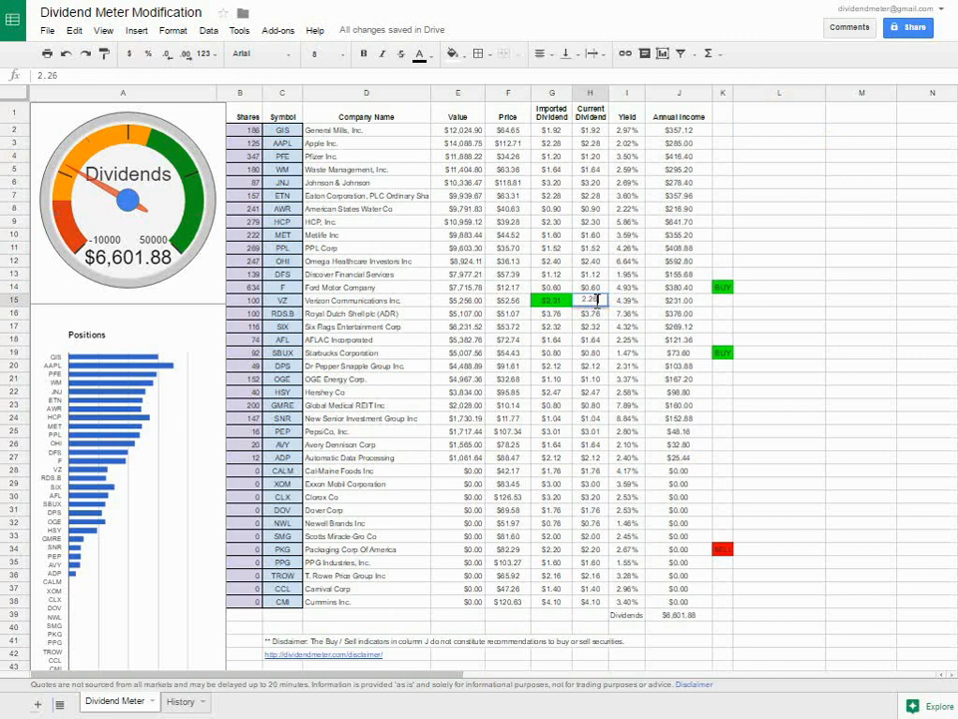
pyautogui.press('Tab')
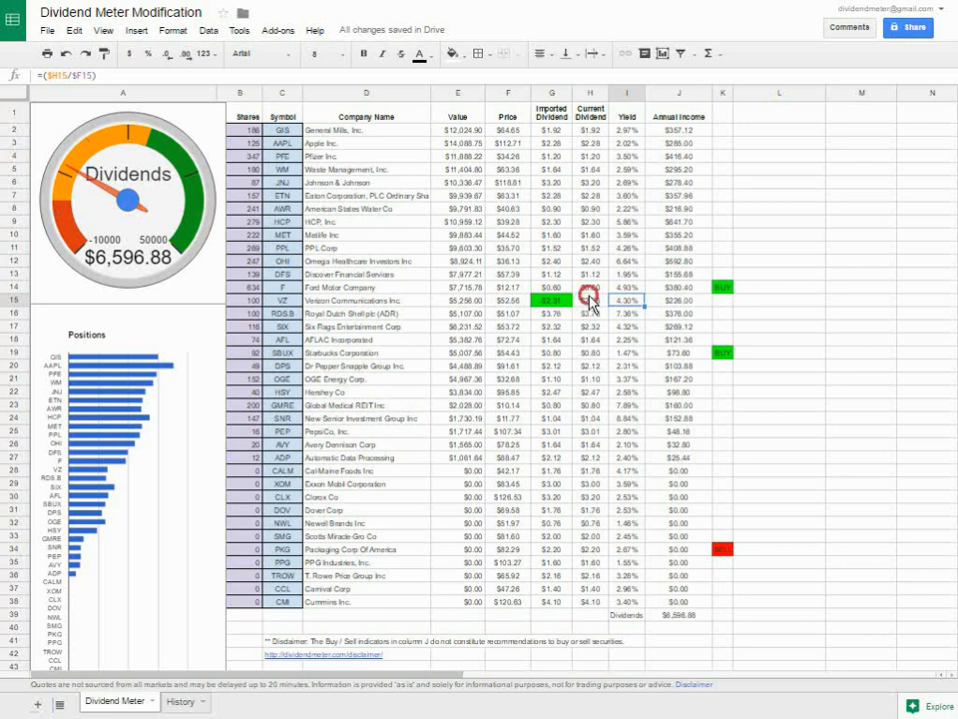
# Set the current dividend for Verizon (VZ) in H15 to 2.31
pyautogui.click(587, 303)
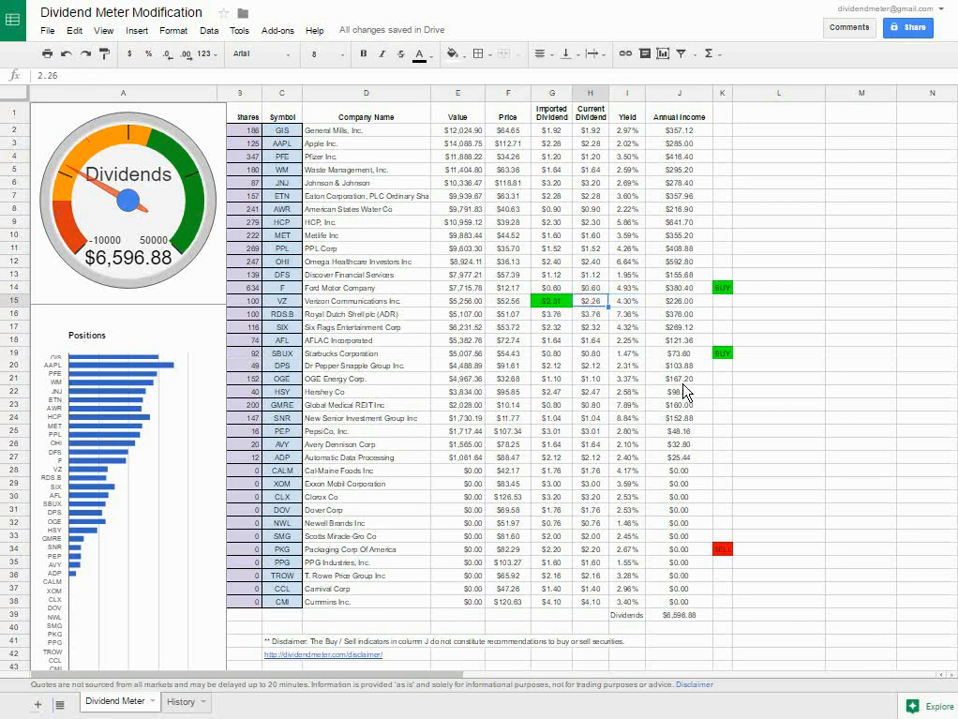
pyautogui.write('2.31')
pyautogui.press('Tab')
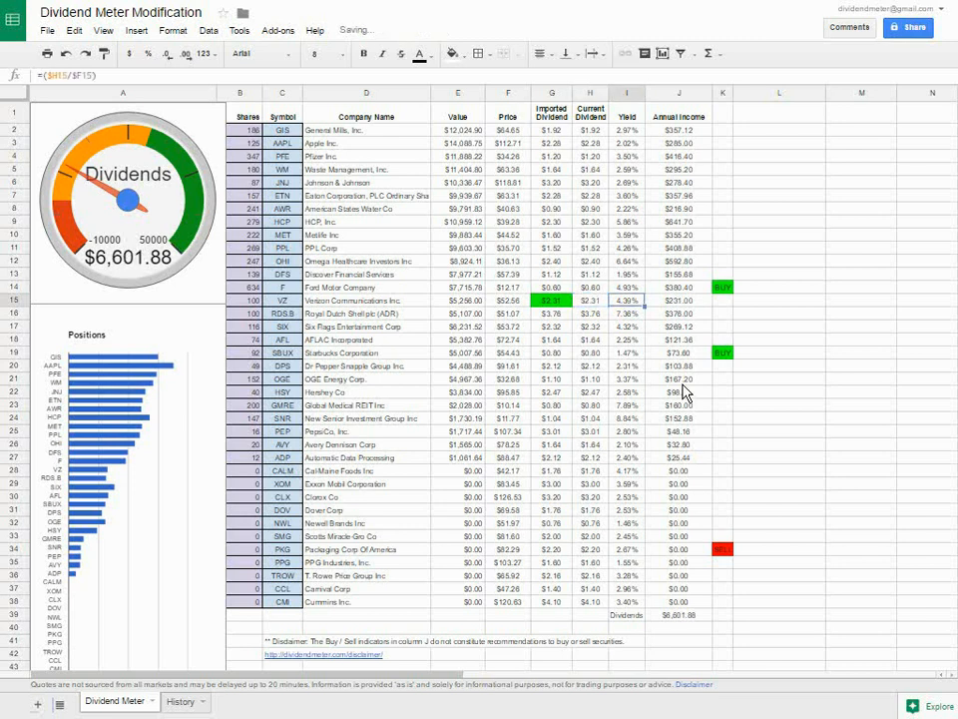